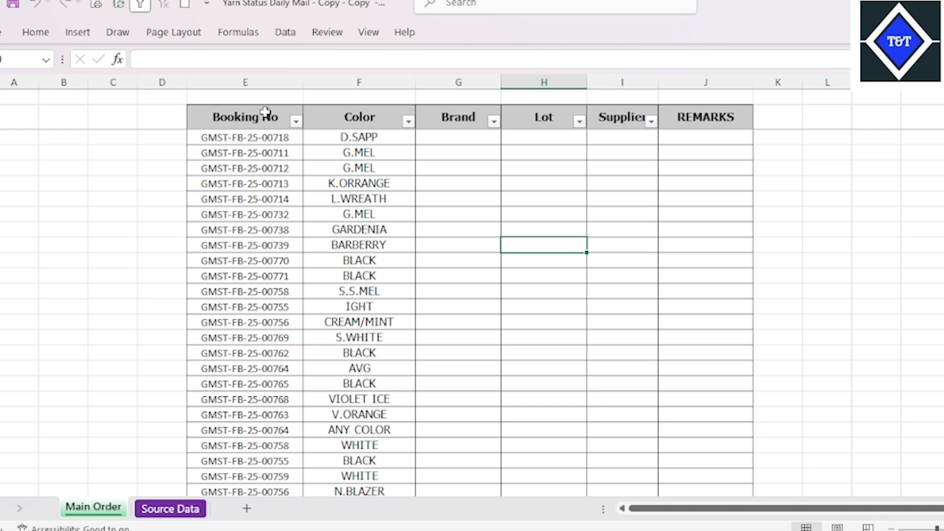
{"action": "left_click_drag", "start_coordinate": [270, 117], "coordinate": [728, 462]}
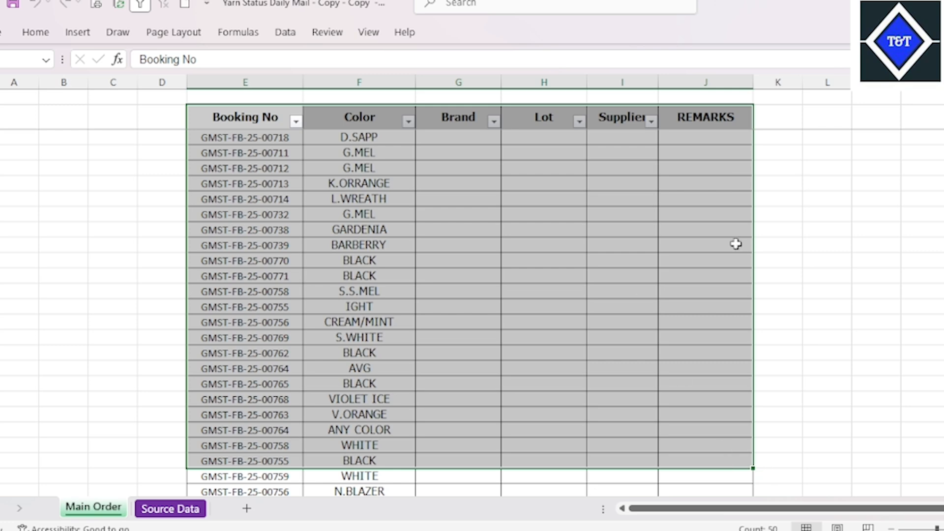
{"action": "left_click", "coordinate": [549, 251]}
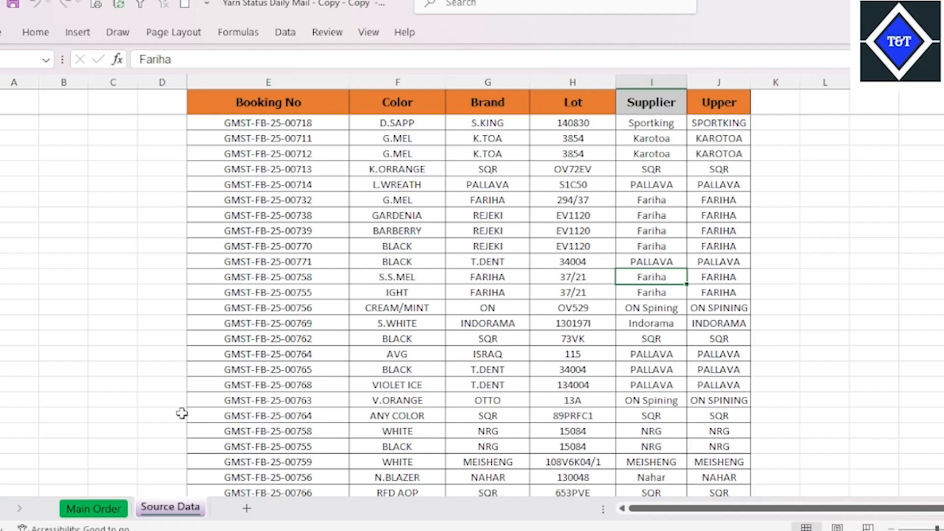
{"action": "left_click", "coordinate": [96, 507]}
{"action": "left_click", "coordinate": [480, 200]}
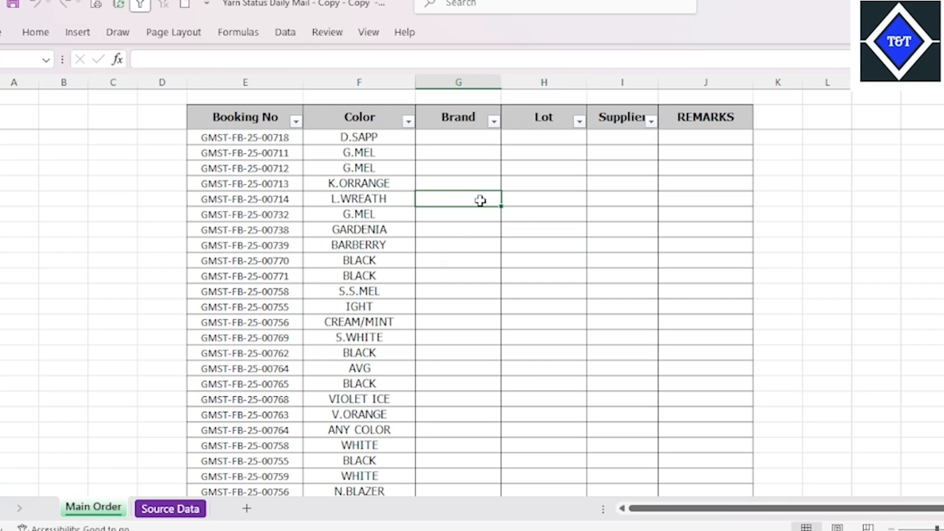
{"action": "left_click", "coordinate": [458, 140]}
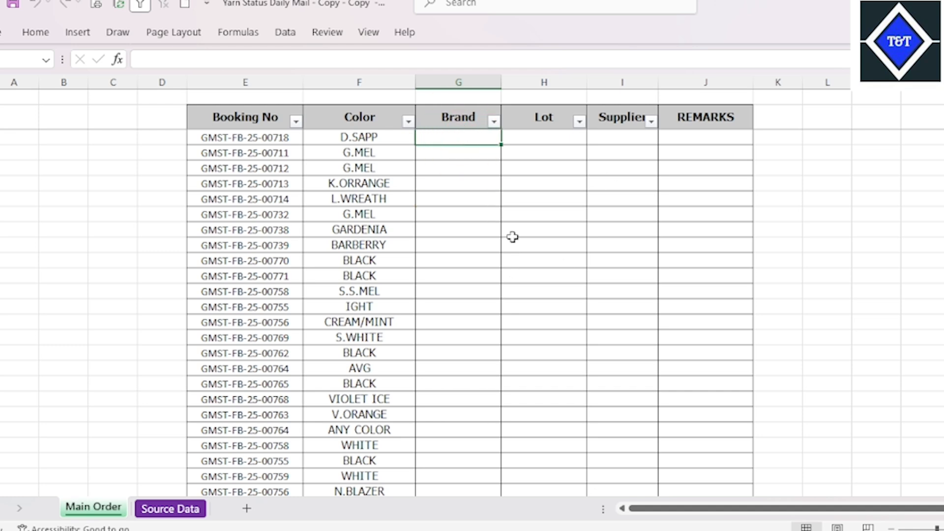
{"action": "left_click", "coordinate": [589, 497]}
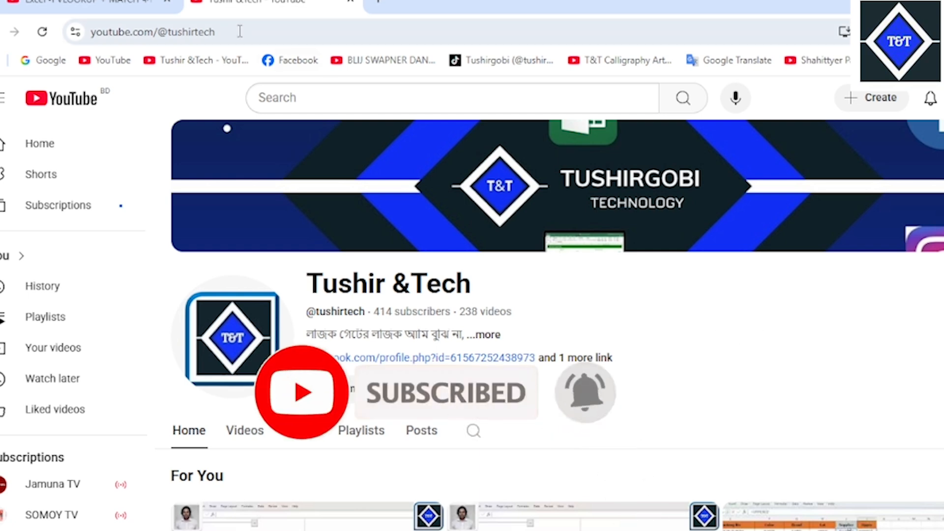
{"action": "left_click", "coordinate": [167, 2]}
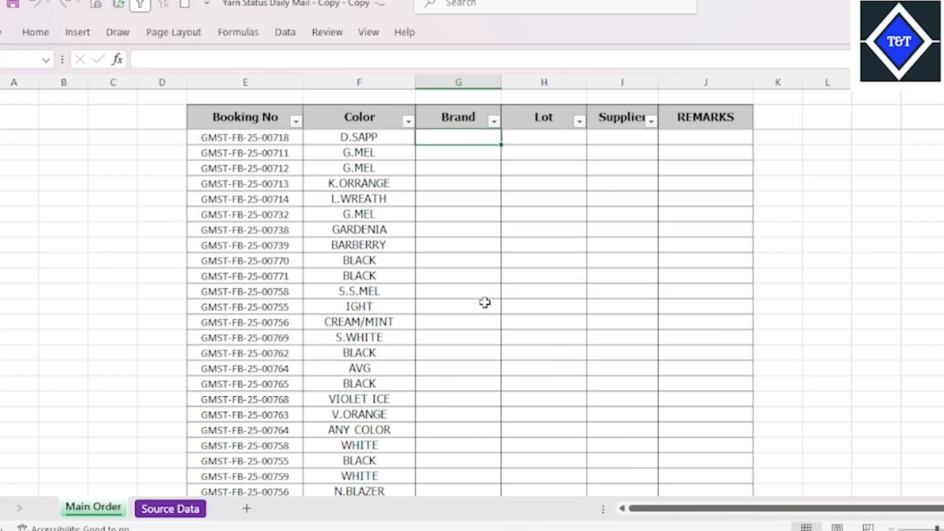
{"action": "left_click", "coordinate": [462, 281]}
{"action": "left_click", "coordinate": [461, 287]}
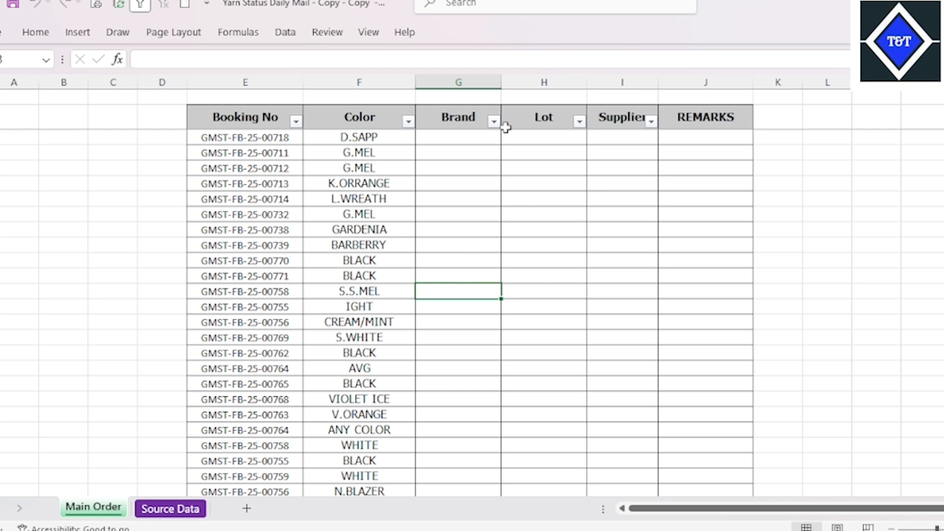
{"action": "left_click", "coordinate": [471, 138]}
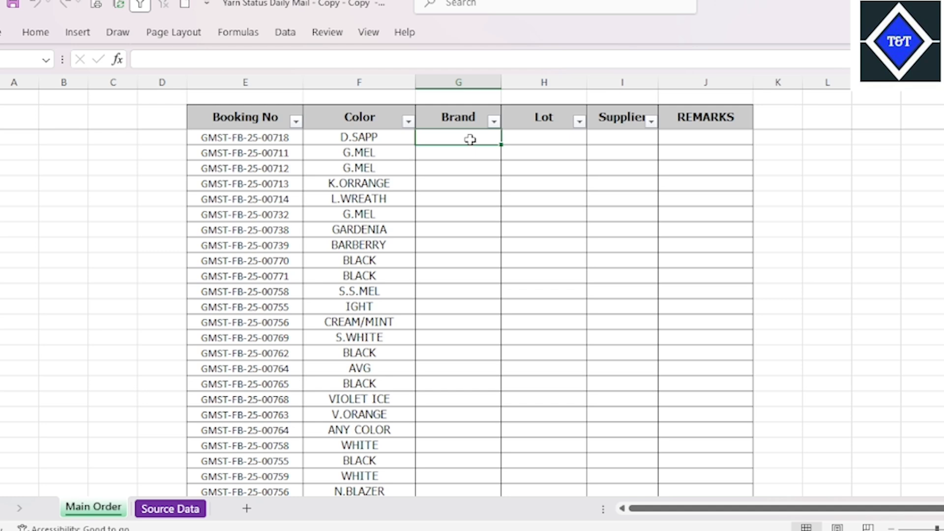
{"action": "type", "text": "="}
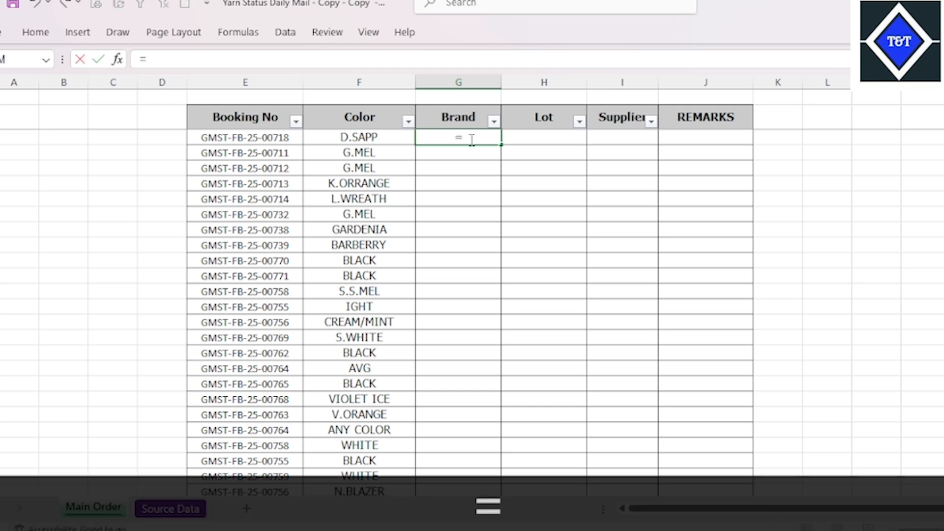
{"action": "key", "text": "ctrl"}
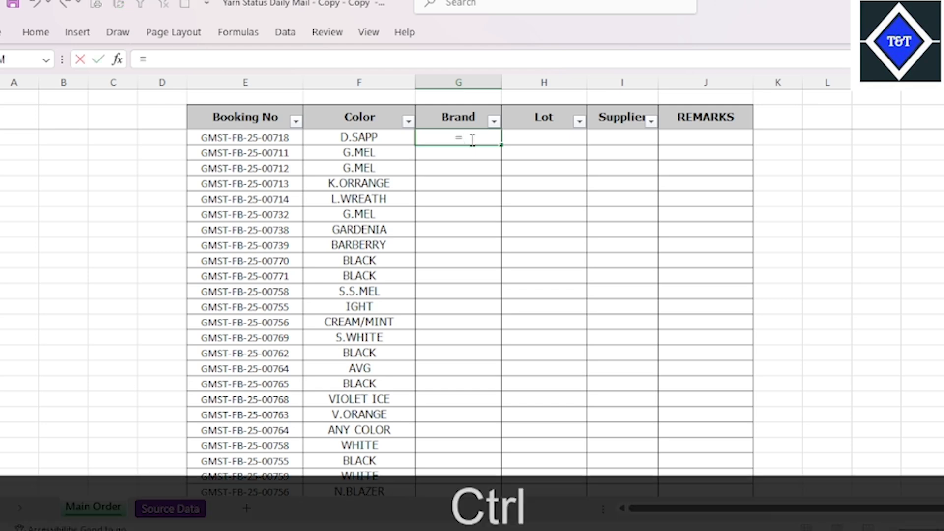
{"action": "key", "text": "Escape"}
Begin a VLOOKUP formula in the first Brand cell, G3, using booking number cell E3 as the lookup value
{"action": "scroll", "coordinate": [472, 219], "scroll_direction": "up", "scroll_amount": 3}
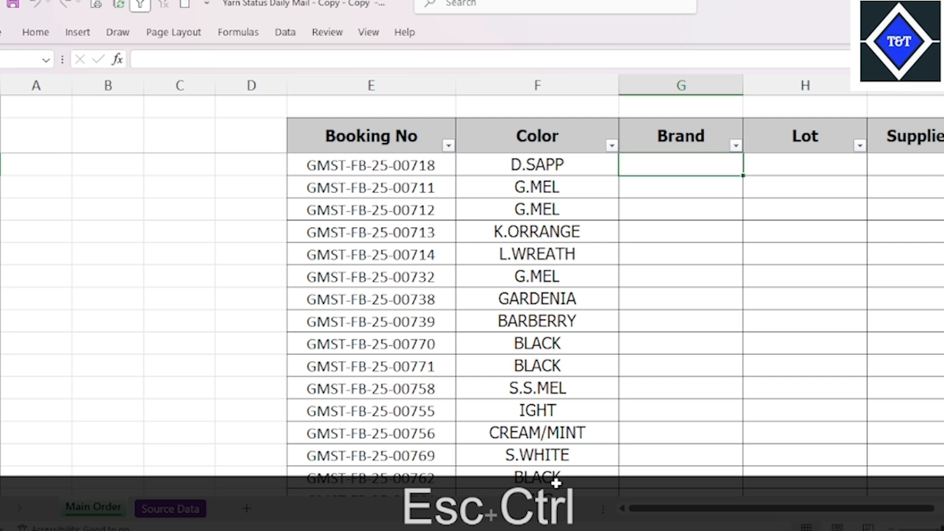
{"action": "left_click_drag", "start_coordinate": [731, 508], "coordinate": [836, 511]}
{"action": "type", "text": "="}
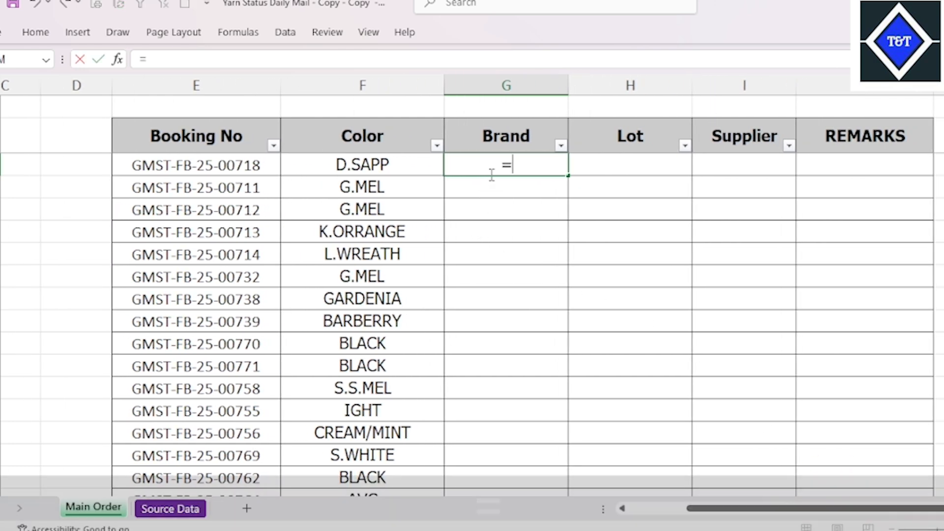
{"action": "type", "text": "in"}
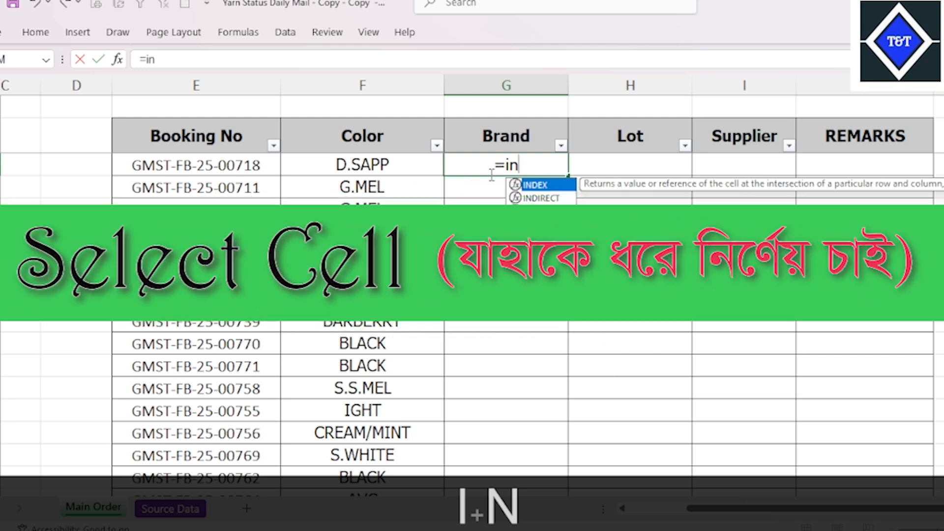
{"action": "key", "text": "BackSpace"}
{"action": "key", "text": "BackSpace"}
{"action": "type", "text": "vl"}
{"action": "key", "text": "Tab"}
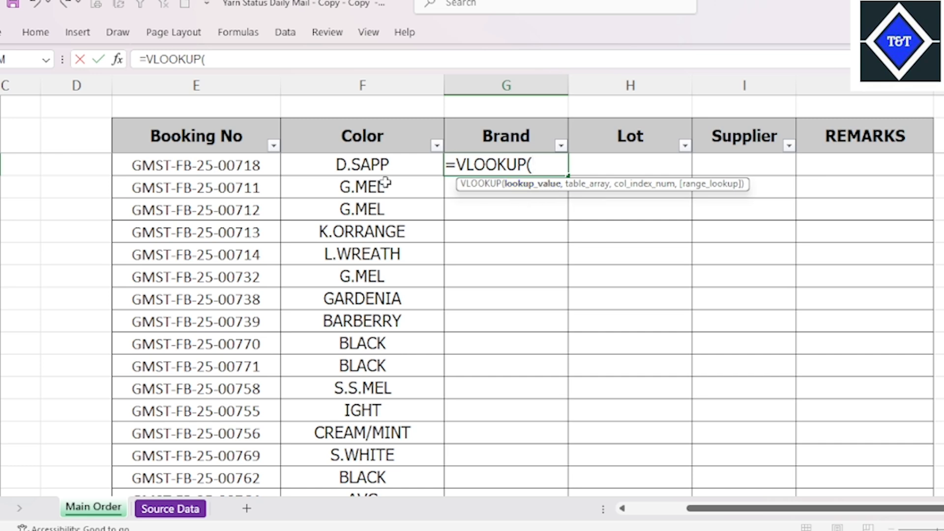
{"action": "left_click", "coordinate": [233, 167]}
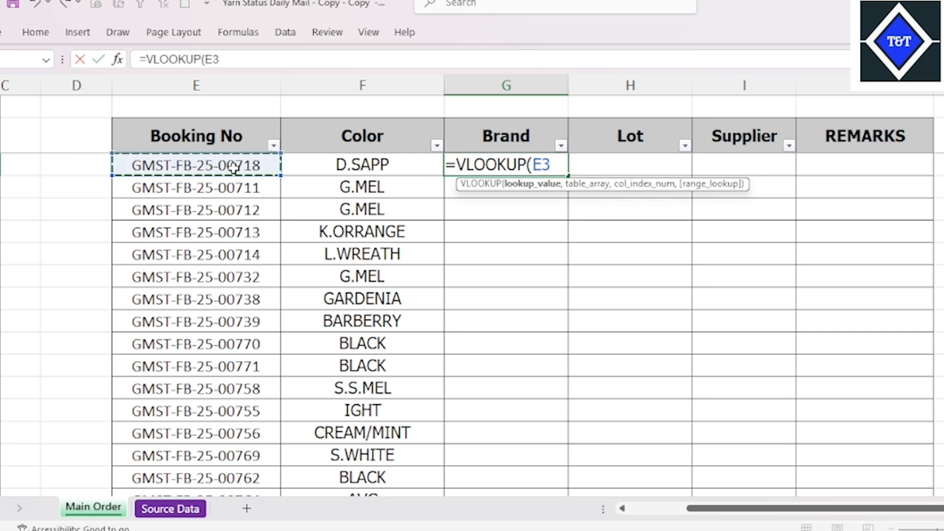
{"action": "type", "text": ","}
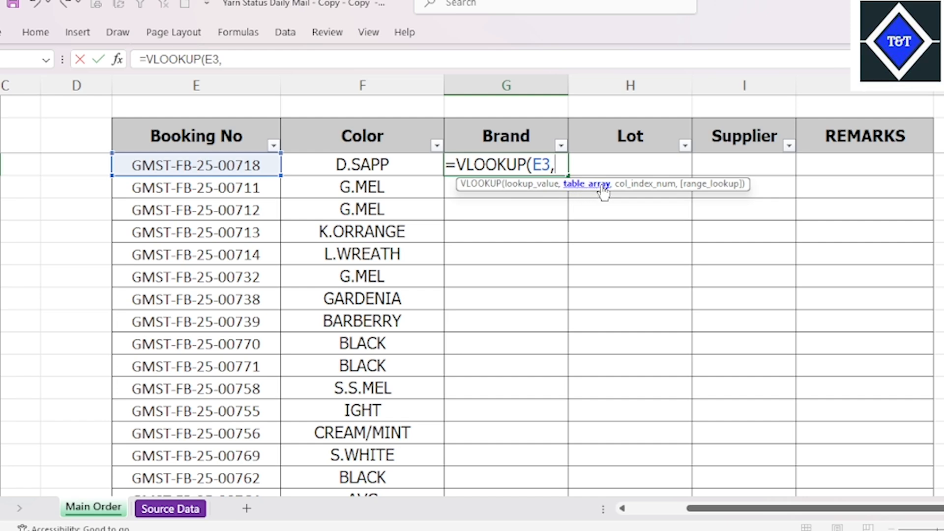
Set the VLOOKUP table array to the whole Source Data table as the absolute range $E$1:$J$47
{"action": "left_click", "coordinate": [172, 508]}
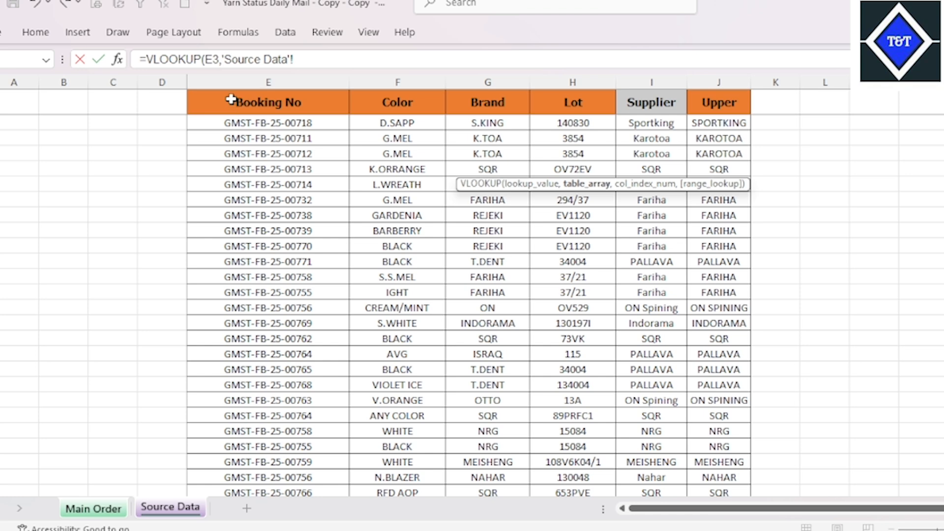
{"action": "left_click_drag", "start_coordinate": [238, 100], "coordinate": [204, 102]}
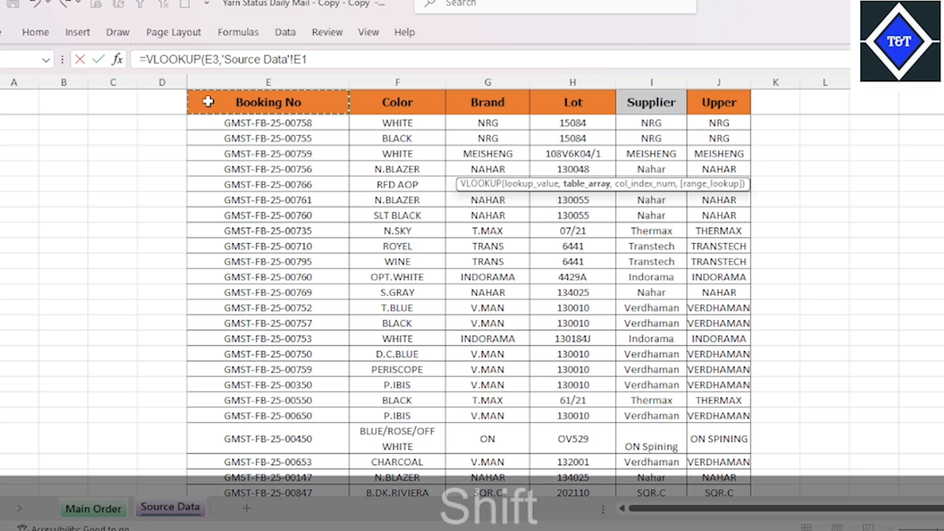
{"action": "key", "text": "ctrl+shift+Right"}
{"action": "key", "text": "ctrl+shift+Down"}
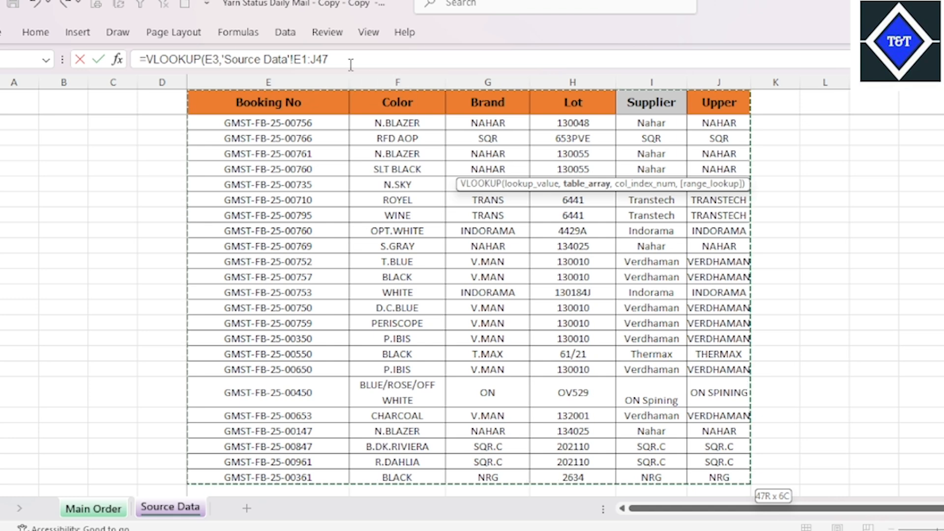
{"action": "key", "text": "F4"}
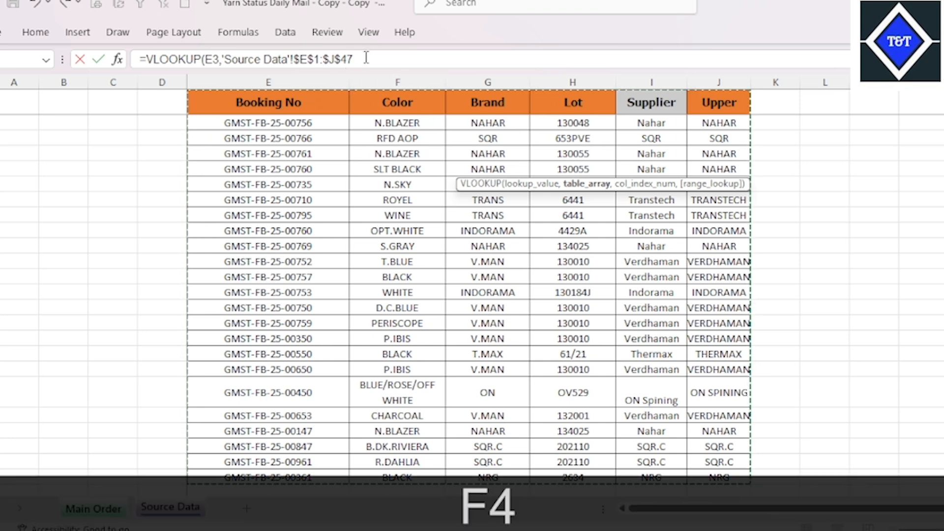
{"action": "left_click", "coordinate": [366, 58]}
Finish the VLOOKUP with column index 3 and FALSE for an exact match, and enter the formula
{"action": "type", "text": ","}
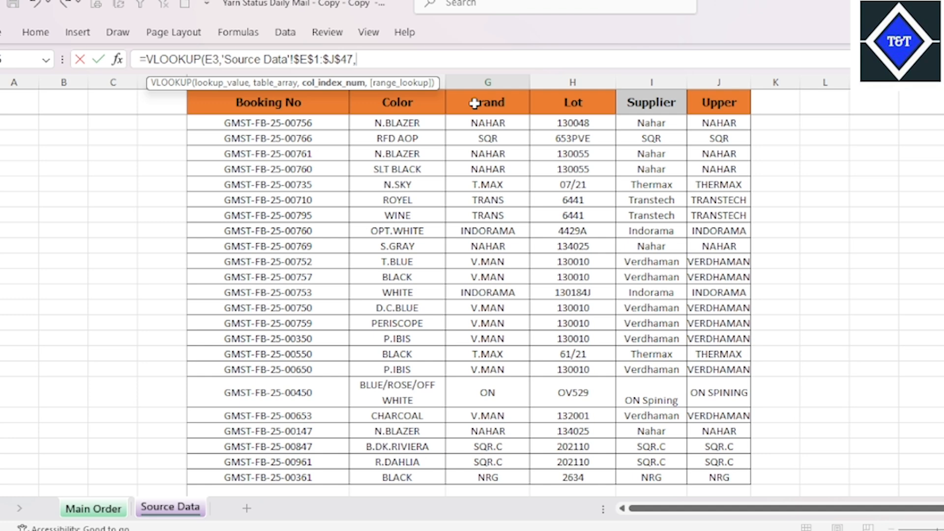
{"action": "type", "text": "3,"}
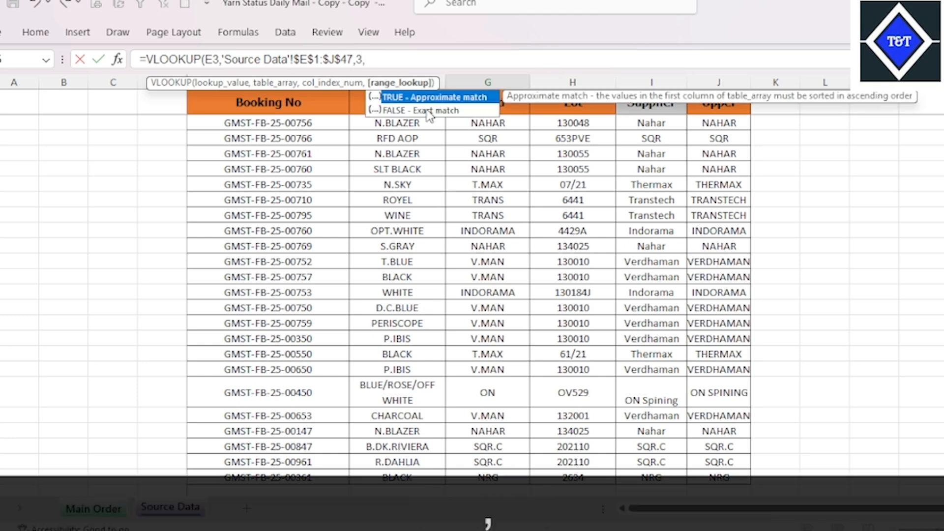
{"action": "key", "text": "Down"}
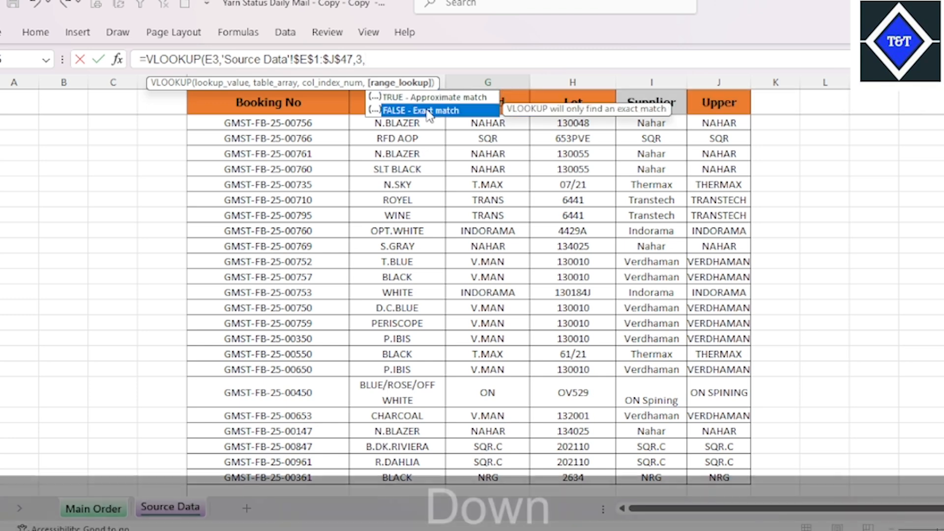
{"action": "key", "text": "Tab"}
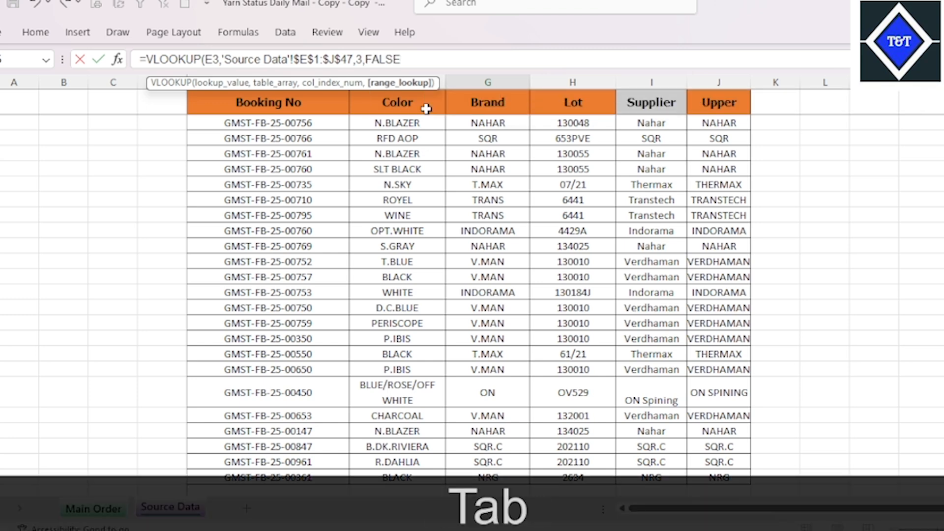
{"action": "type", "text": ")"}
{"action": "key", "text": "Return"}
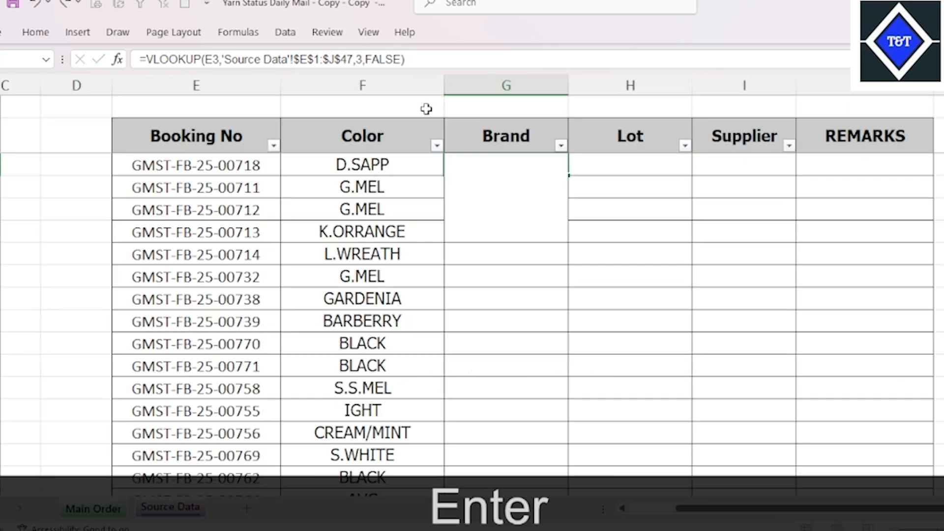
Fill the VLOOKUP formula from G3 down the Brand column to the last booking row
{"action": "left_click", "coordinate": [540, 168]}
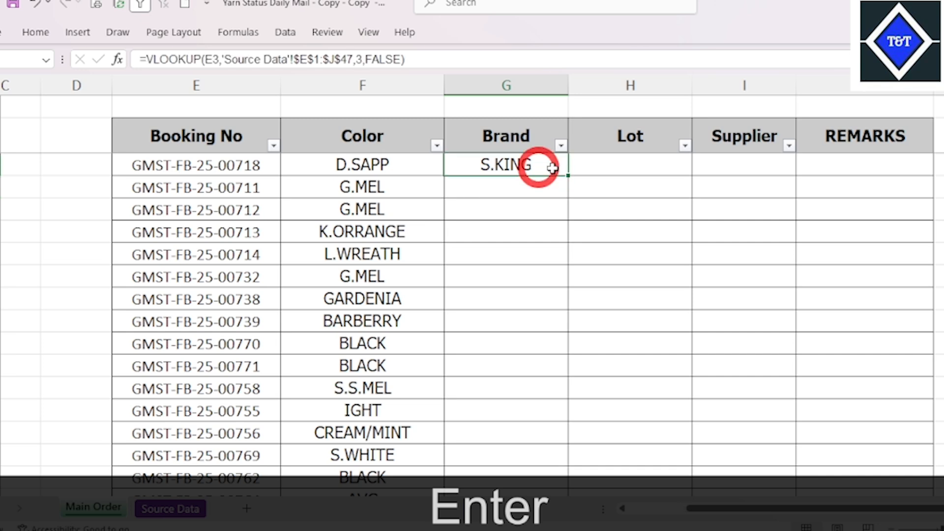
{"action": "left_click_drag", "start_coordinate": [571, 176], "coordinate": [575, 377]}
{"action": "scroll", "coordinate": [643, 285], "scroll_direction": "down", "scroll_amount": 1}
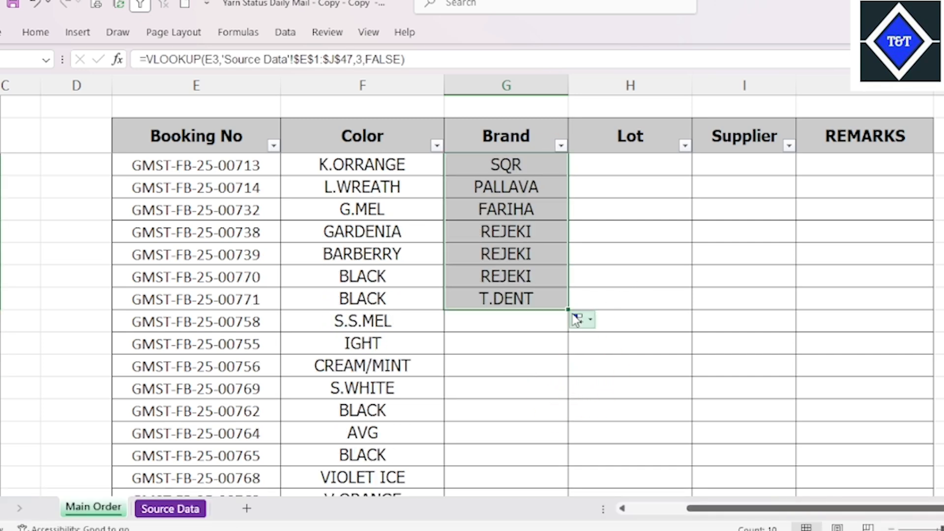
{"action": "double_click", "coordinate": [569, 309]}
{"action": "scroll", "coordinate": [617, 305], "scroll_direction": "down", "scroll_amount": 12}
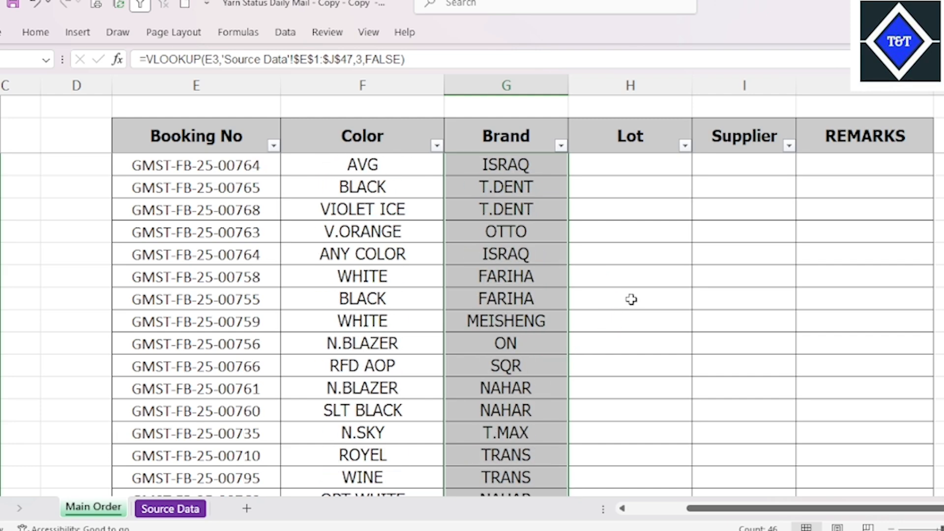
{"action": "scroll", "coordinate": [526, 276], "scroll_direction": "up", "scroll_amount": 12}
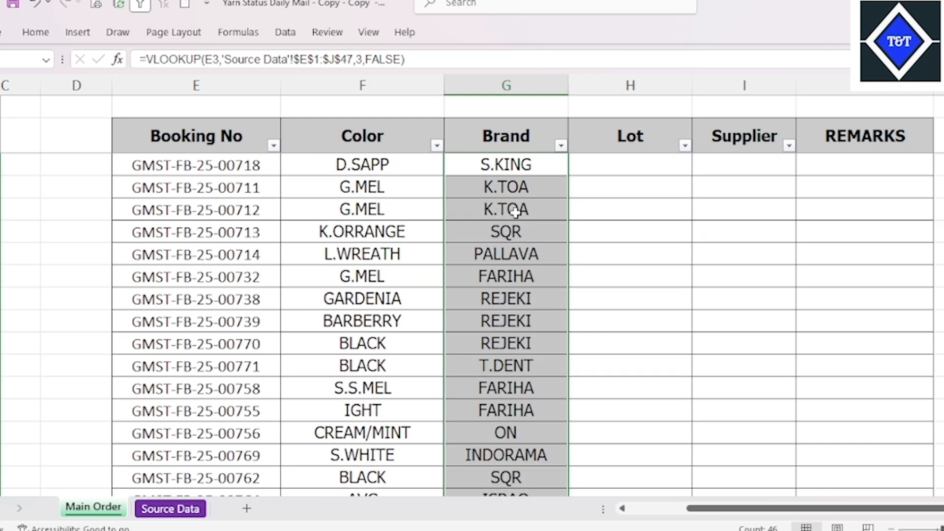
{"action": "left_click", "coordinate": [519, 166]}
{"action": "left_click", "coordinate": [529, 216]}
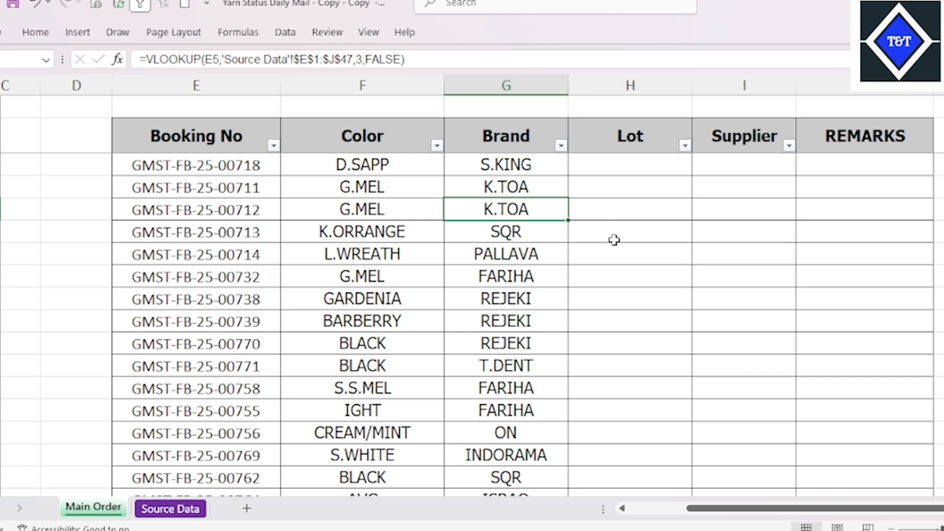
{"action": "left_click", "coordinate": [524, 172]}
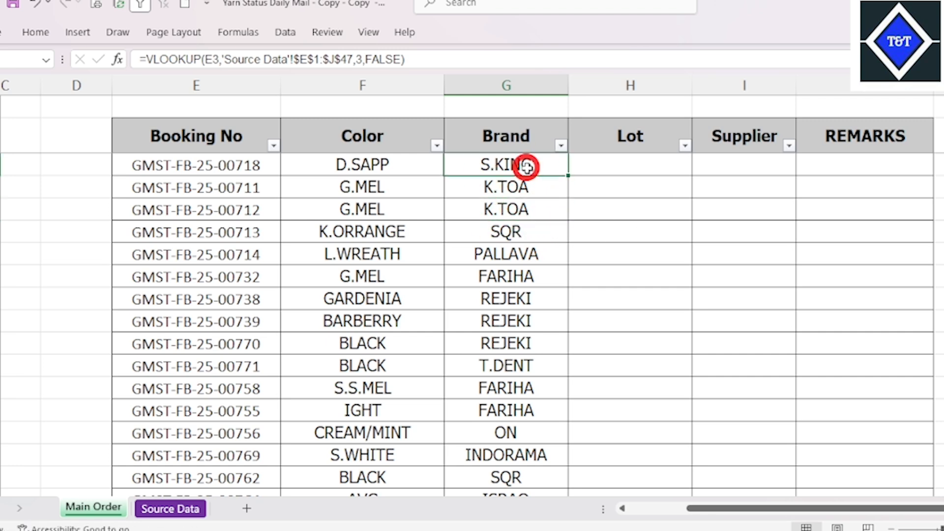
{"action": "left_click", "coordinate": [527, 249]}
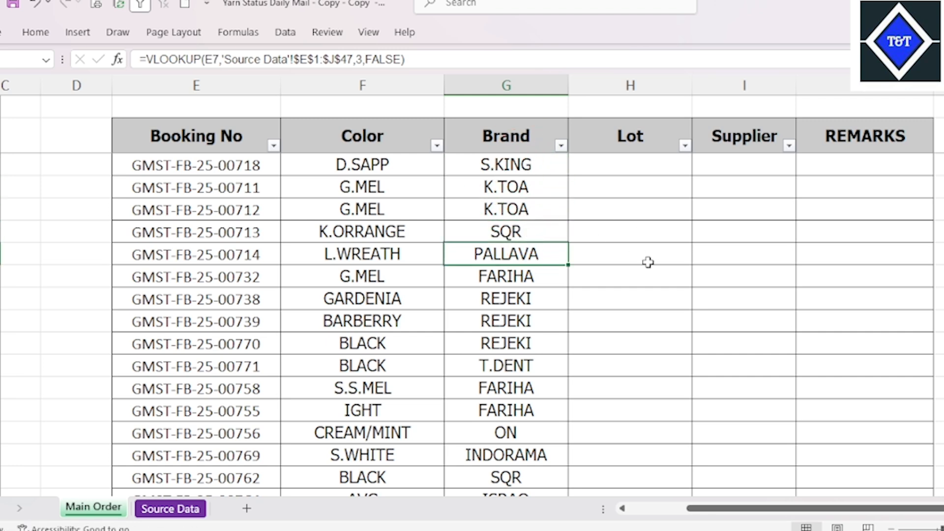
Copy the full VLOOKUP formula text from Brand cell G3, leaving the cell unedited
{"action": "left_click", "coordinate": [525, 166]}
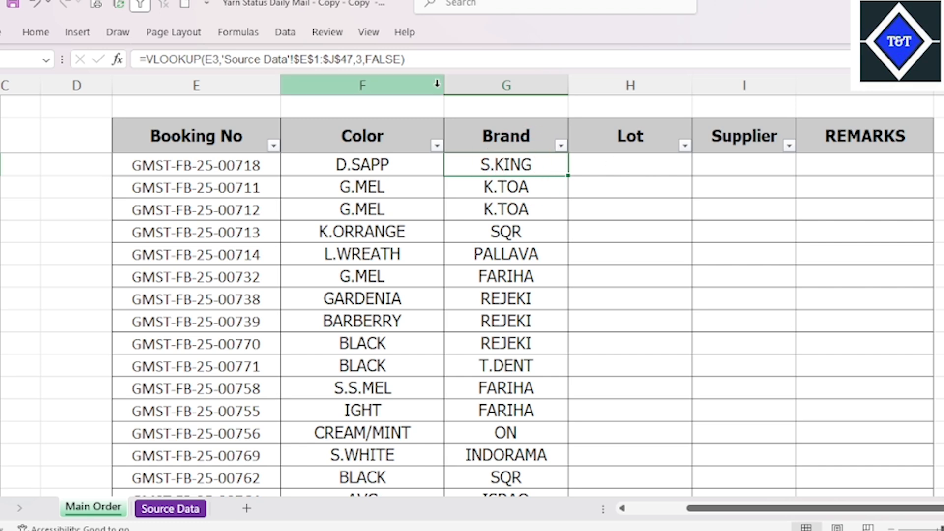
{"action": "left_click_drag", "start_coordinate": [405, 59], "coordinate": [81, 59]}
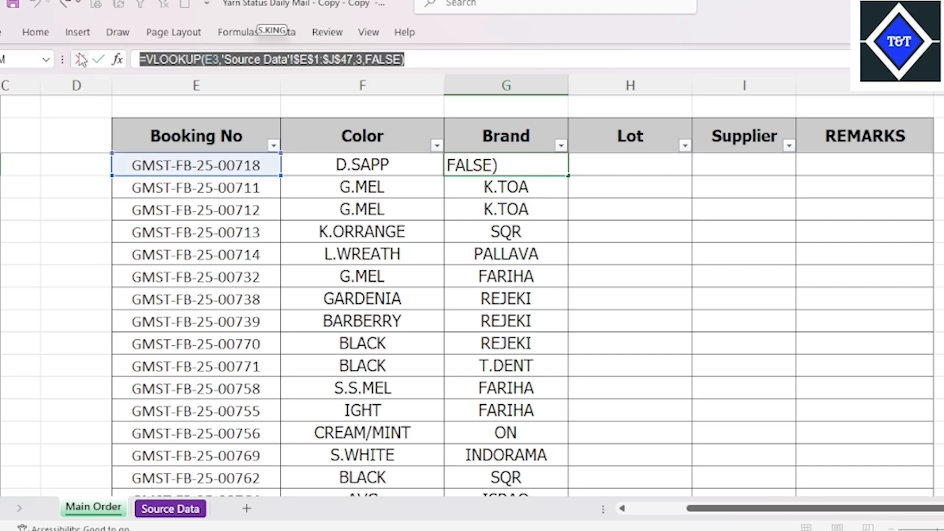
{"action": "key", "text": "ctrl+c"}
{"action": "key", "text": "Escape"}
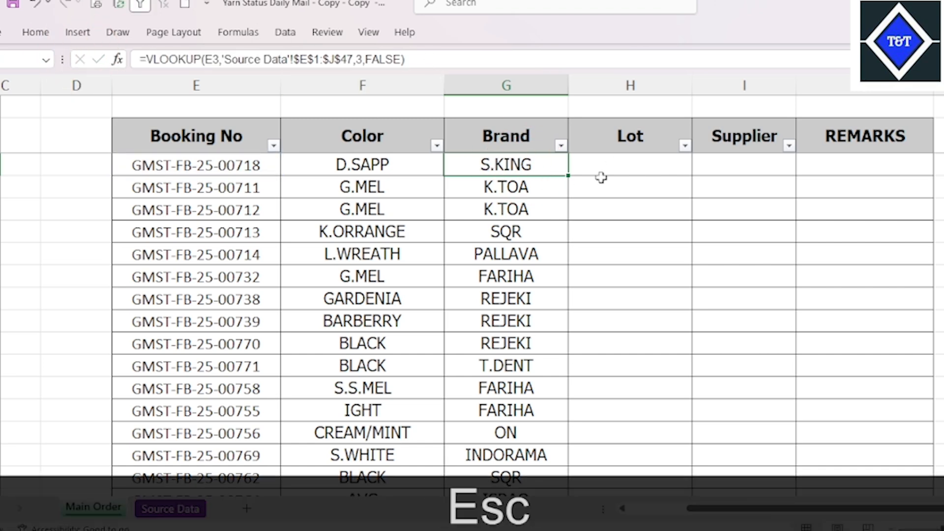
Paste the copied VLOOKUP formula into Lot cell H3 and check the Lot column's position in the Source Data table
{"action": "left_click", "coordinate": [618, 169]}
{"action": "key", "text": "ctrl+v"}
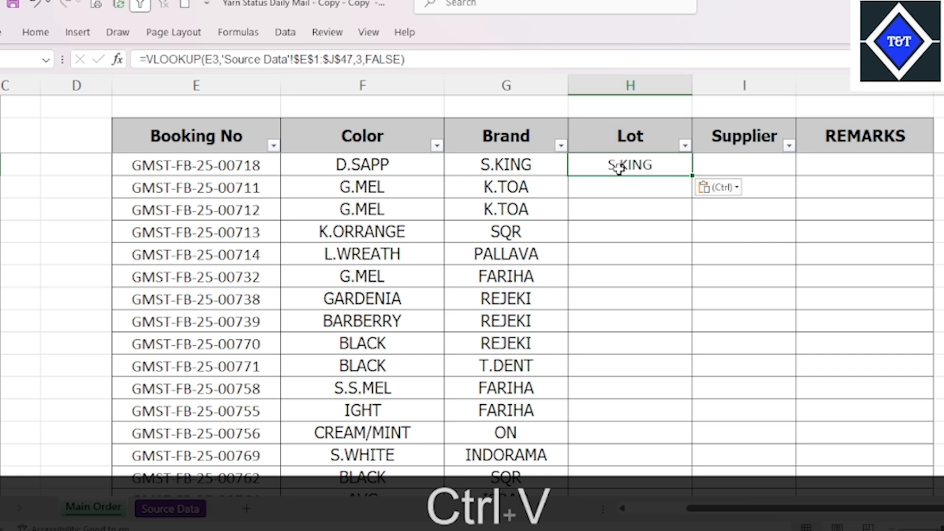
{"action": "left_click", "coordinate": [179, 509]}
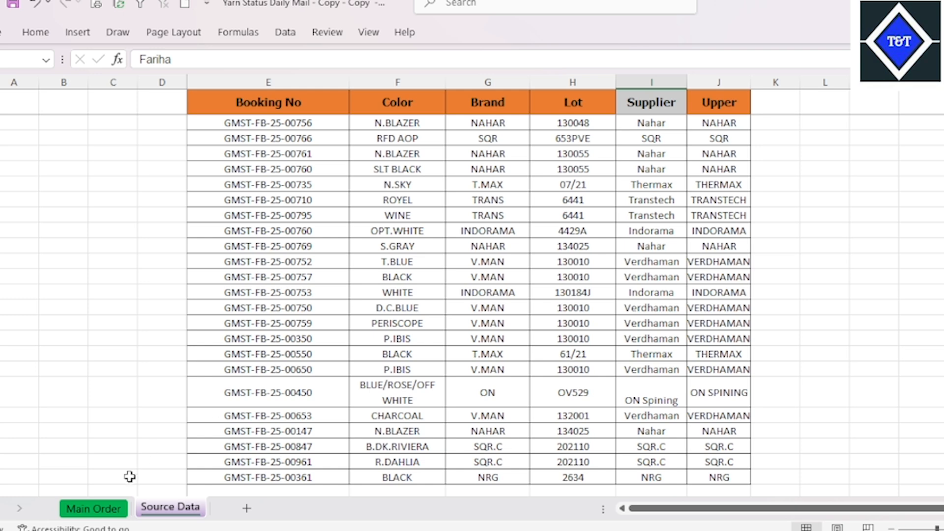
{"action": "left_click", "coordinate": [93, 508]}
{"action": "left_click", "coordinate": [642, 192]}
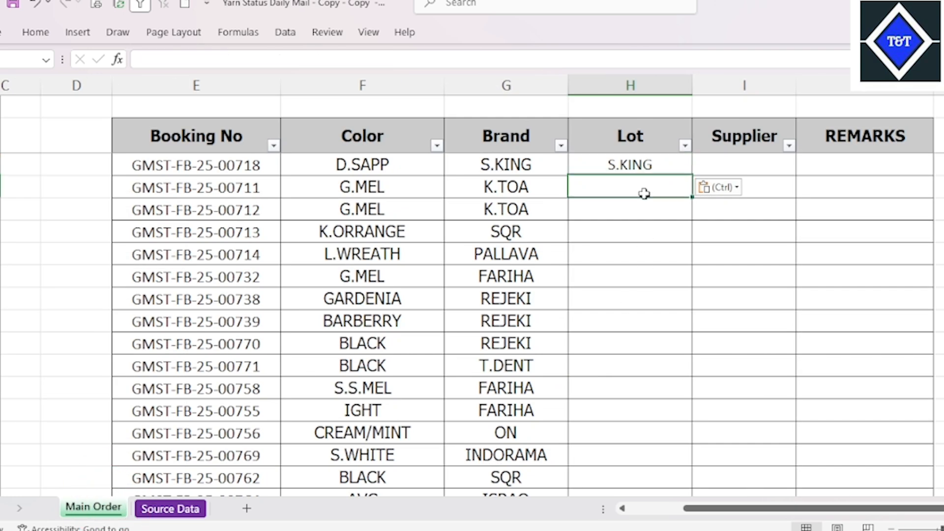
Set the column index of the VLOOKUP in H3 to 4 and fill the formula down the Lot column
{"action": "left_click", "coordinate": [651, 165]}
{"action": "left_click", "coordinate": [364, 59]}
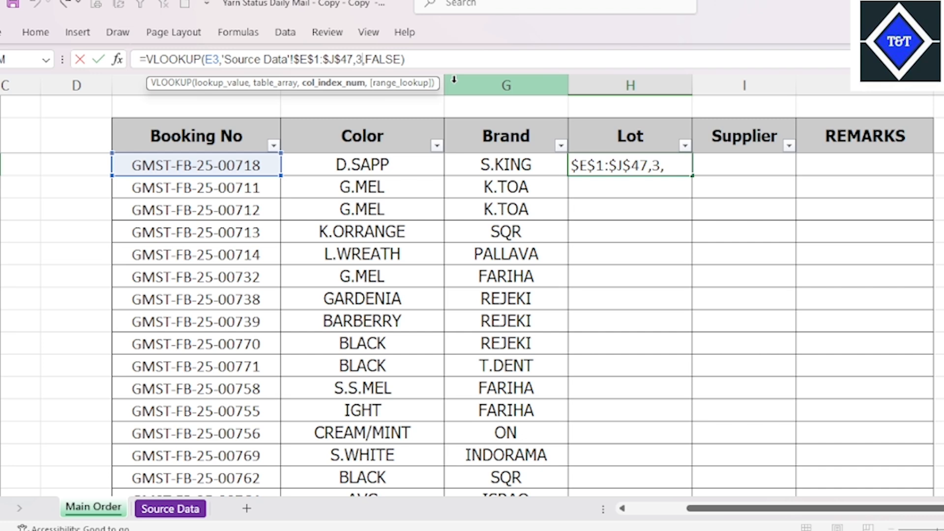
{"action": "key", "text": "BackSpace"}
{"action": "type", "text": "4"}
{"action": "key", "text": "Return"}
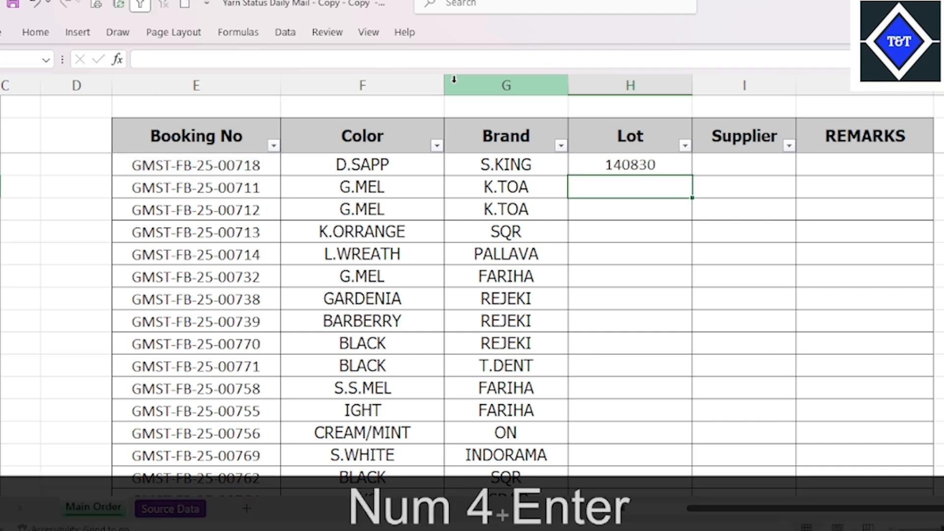
{"action": "left_click", "coordinate": [670, 160]}
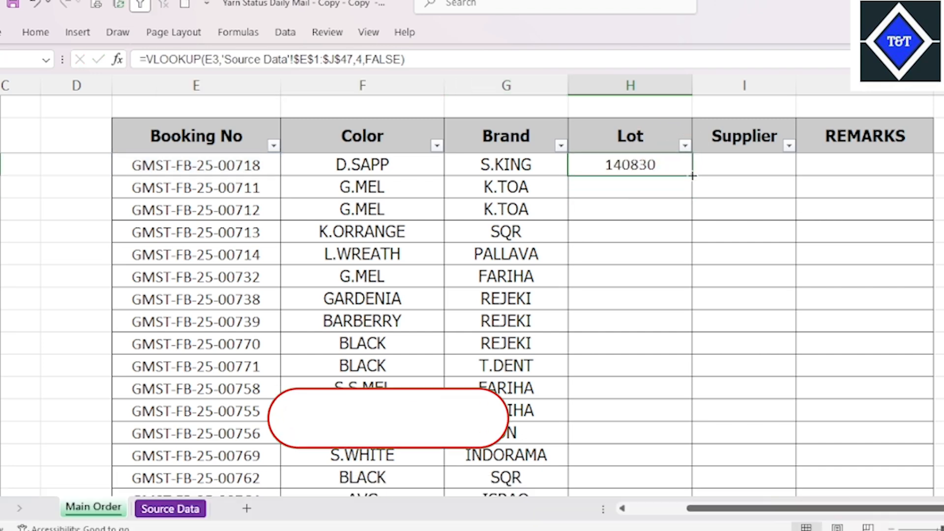
{"action": "double_click", "coordinate": [692, 176]}
Paste the copied VLOOKUP formula into Supplier cell I3 and set its column index to 5
{"action": "left_click", "coordinate": [747, 166]}
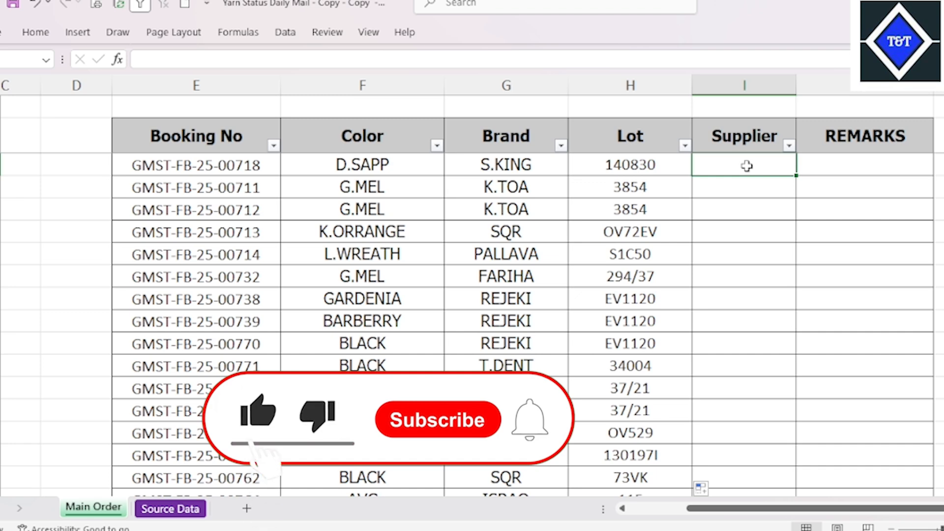
{"action": "key", "text": "ctrl+v"}
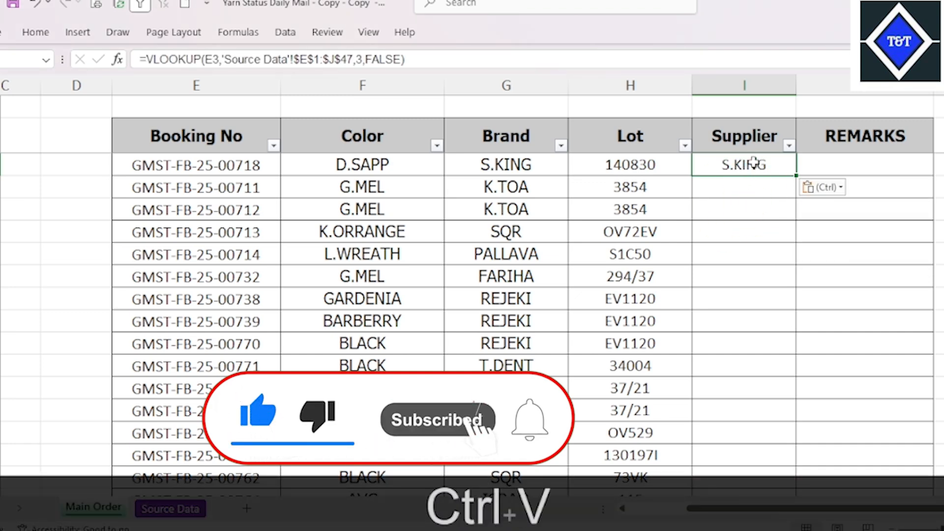
{"action": "left_click", "coordinate": [362, 59]}
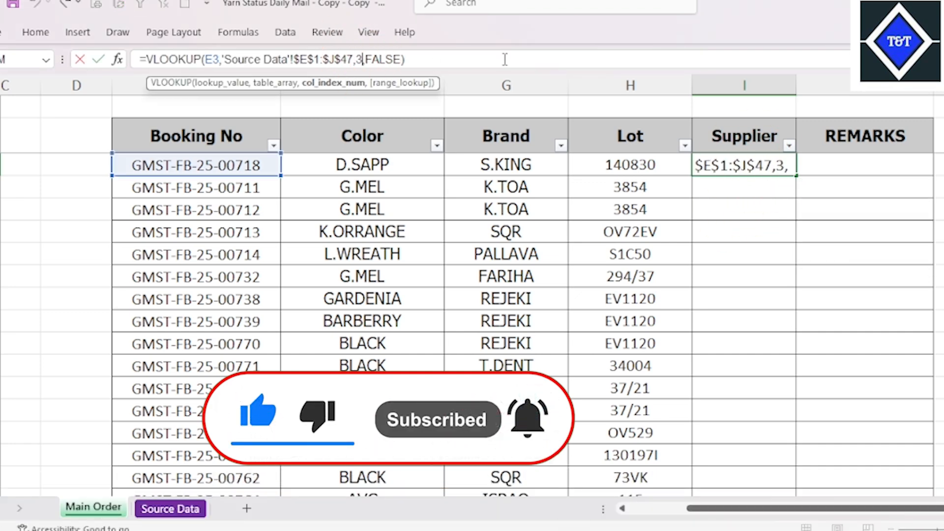
{"action": "key", "text": "BackSpace"}
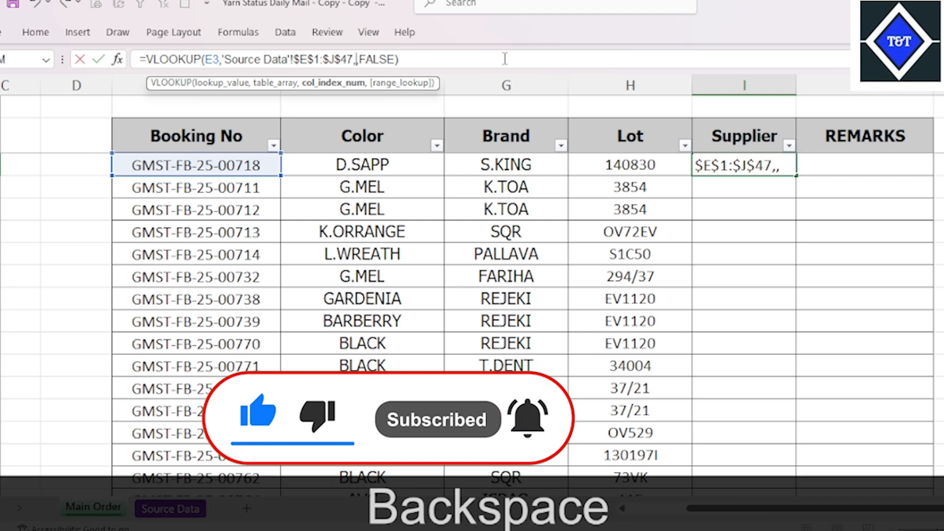
{"action": "type", "text": "5"}
{"action": "key", "text": "Return"}
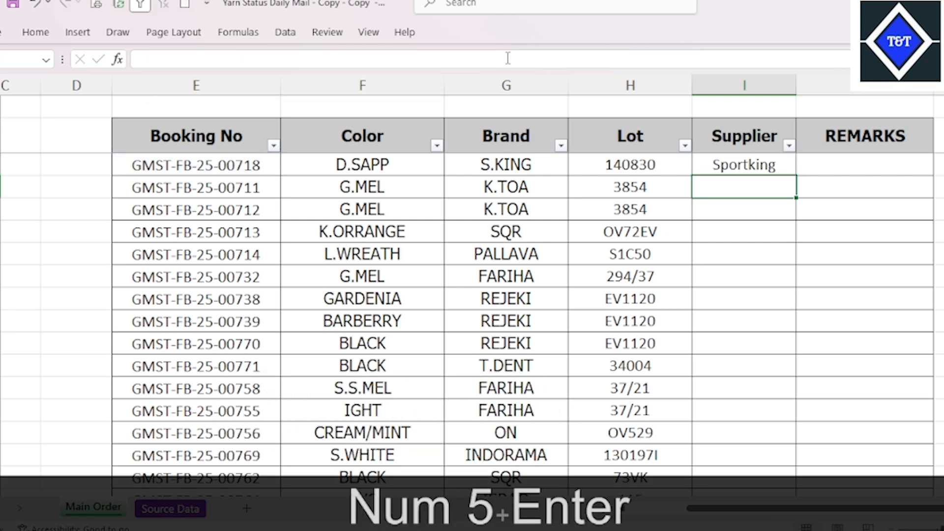
Fill the VLOOKUP formula from I3 down the Supplier column and review the filled rows
{"action": "left_click", "coordinate": [792, 170]}
{"action": "double_click", "coordinate": [794, 175]}
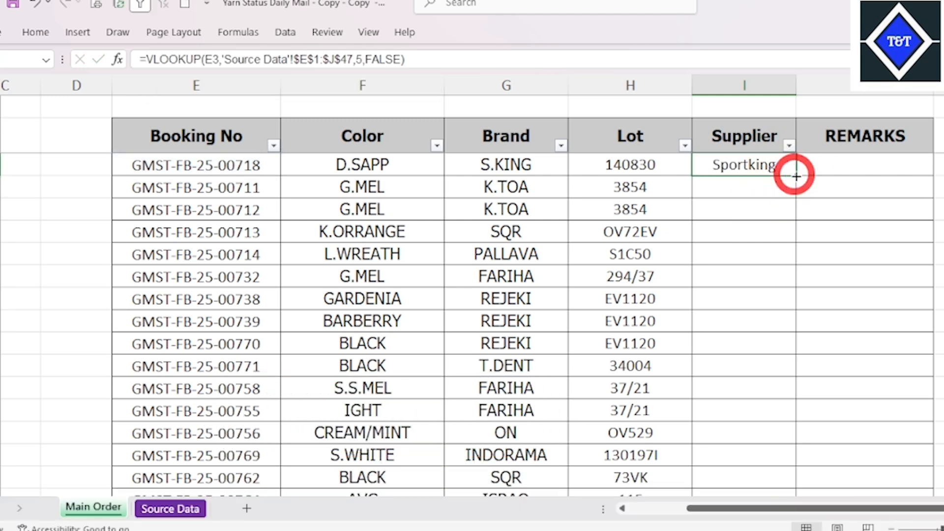
{"action": "scroll", "coordinate": [802, 229], "scroll_direction": "down", "scroll_amount": 6}
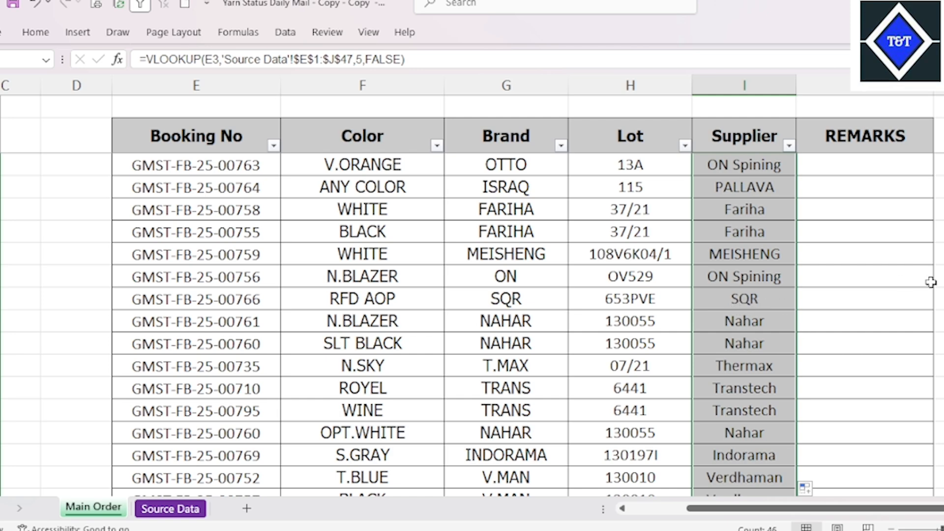
{"action": "scroll", "coordinate": [930, 282], "scroll_direction": "down", "scroll_amount": 8}
{"action": "scroll", "coordinate": [716, 336], "scroll_direction": "up", "scroll_amount": 15}
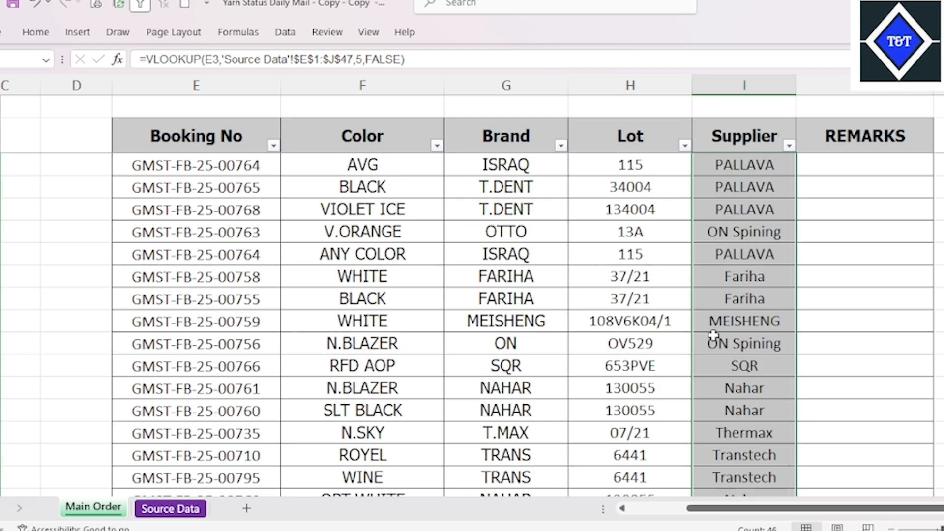
Inspect the looked-up Brand, Lot and Supplier cells in the upper rows of the Main Order sheet
{"action": "left_click", "coordinate": [754, 254]}
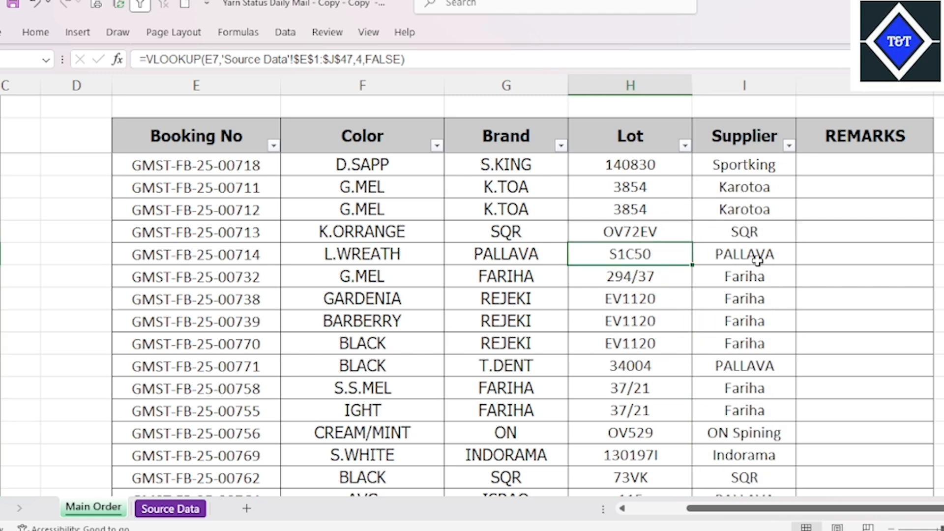
{"action": "left_click", "coordinate": [506, 321]}
{"action": "left_click", "coordinate": [712, 308]}
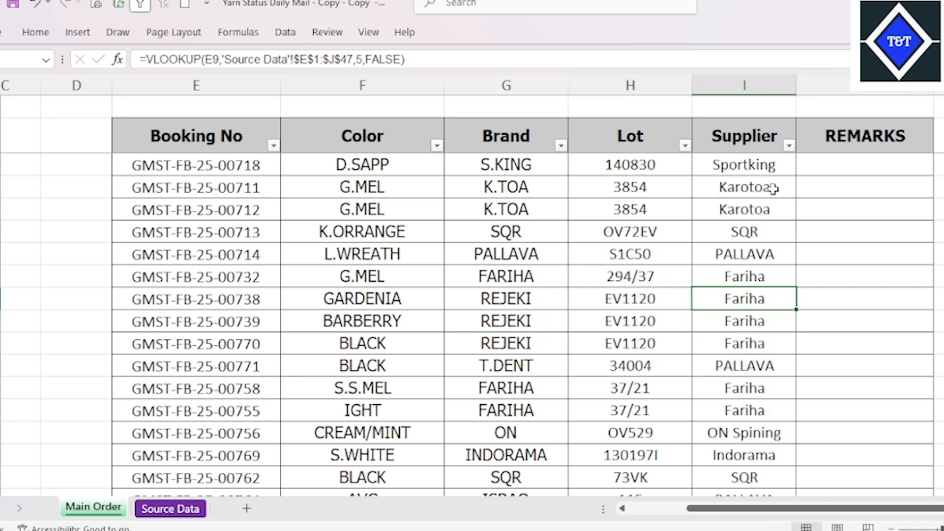
{"action": "left_click", "coordinate": [773, 180]}
{"action": "left_click", "coordinate": [744, 254]}
{"action": "left_click", "coordinate": [695, 291]}
{"action": "left_click", "coordinate": [621, 301]}
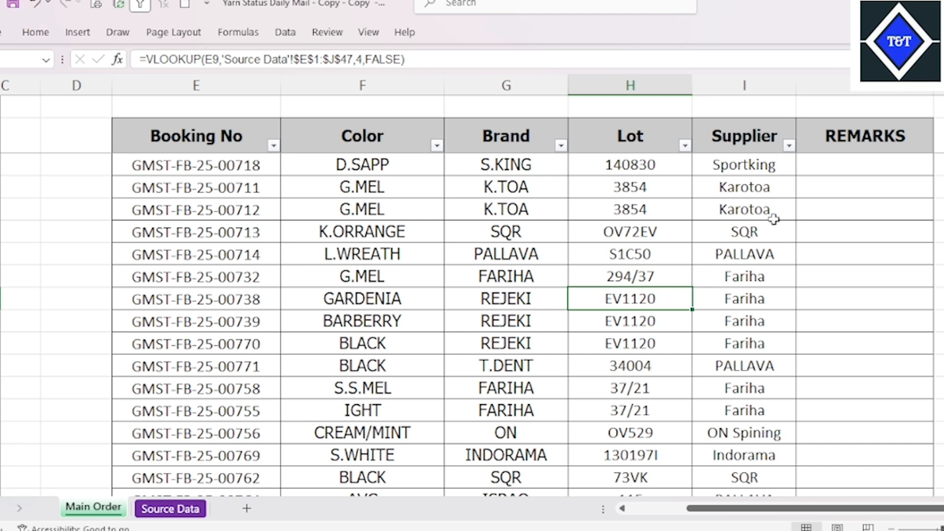
{"action": "left_click", "coordinate": [750, 164]}
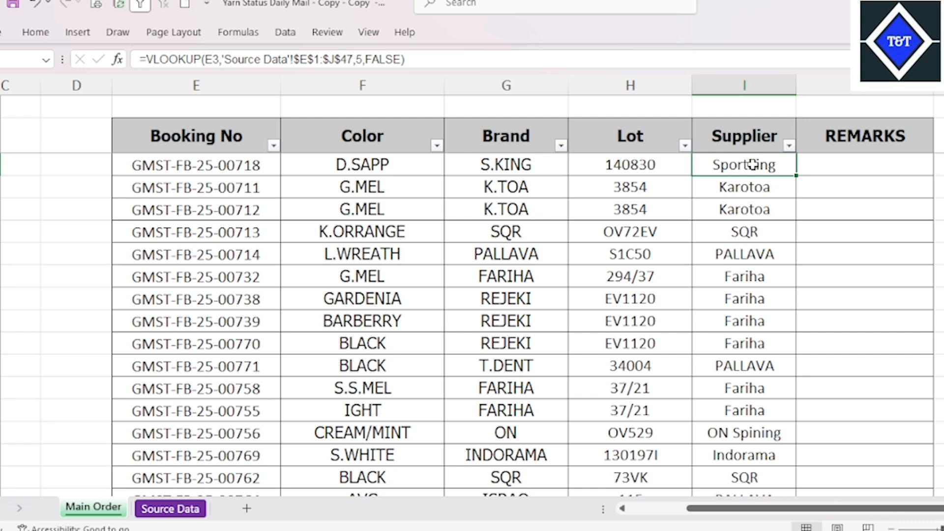
Compare the Supplier entries on the Source Data sheet with the Supplier and Lot results on Main Order
{"action": "left_click", "coordinate": [170, 508]}
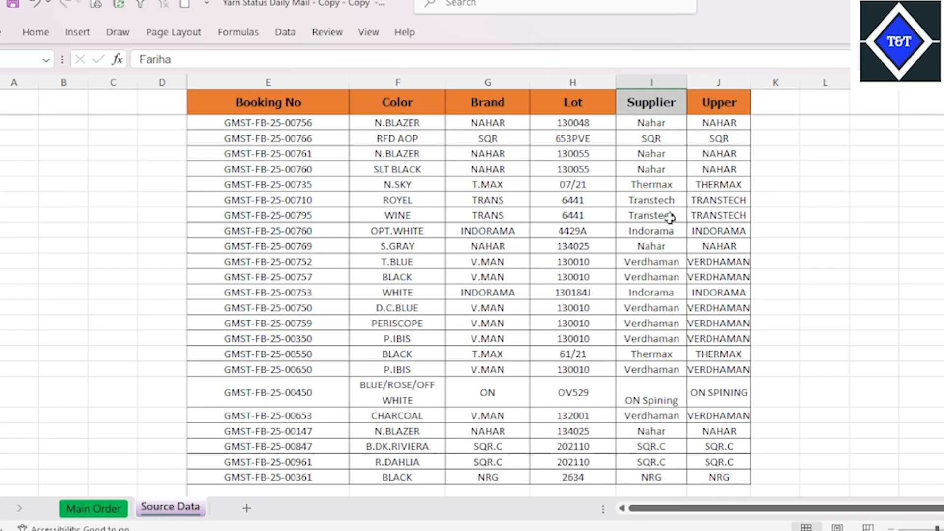
{"action": "left_click", "coordinate": [665, 105]}
{"action": "key", "text": "shift+Down"}
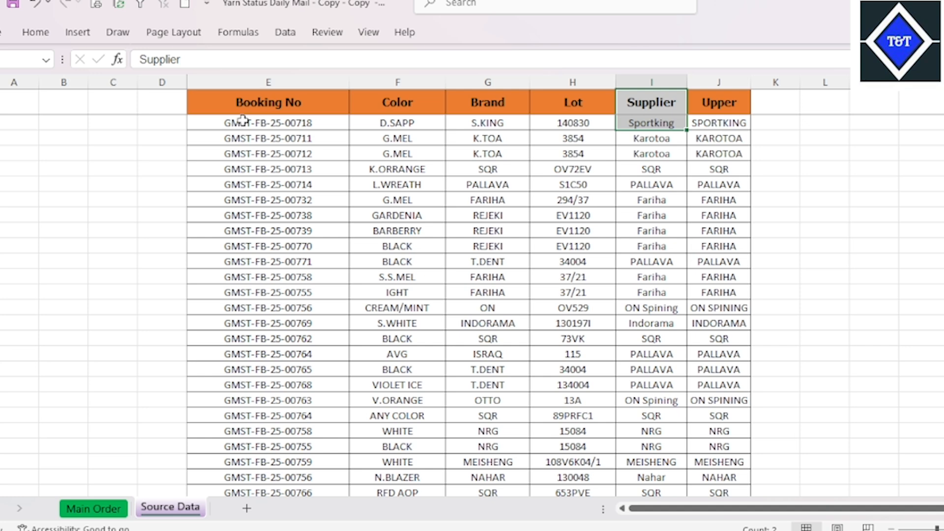
{"action": "key", "text": "Return"}
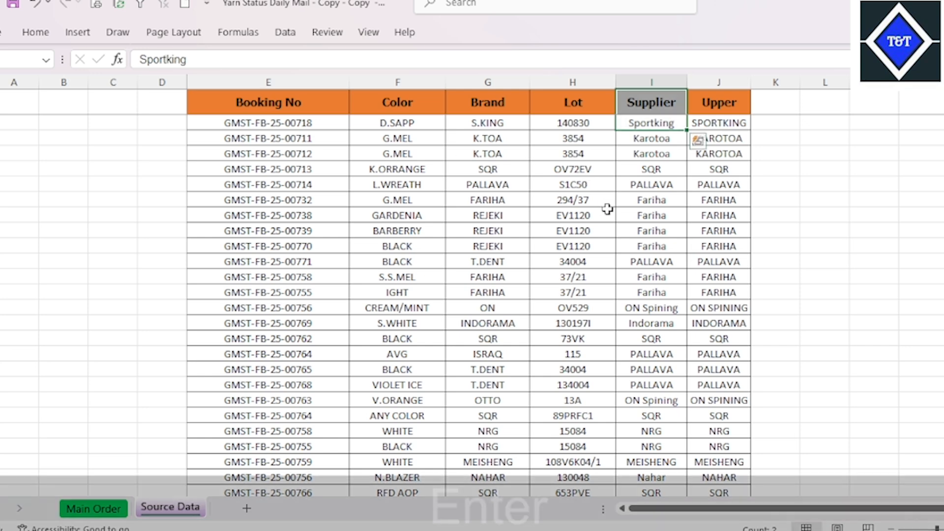
{"action": "left_click", "coordinate": [650, 226]}
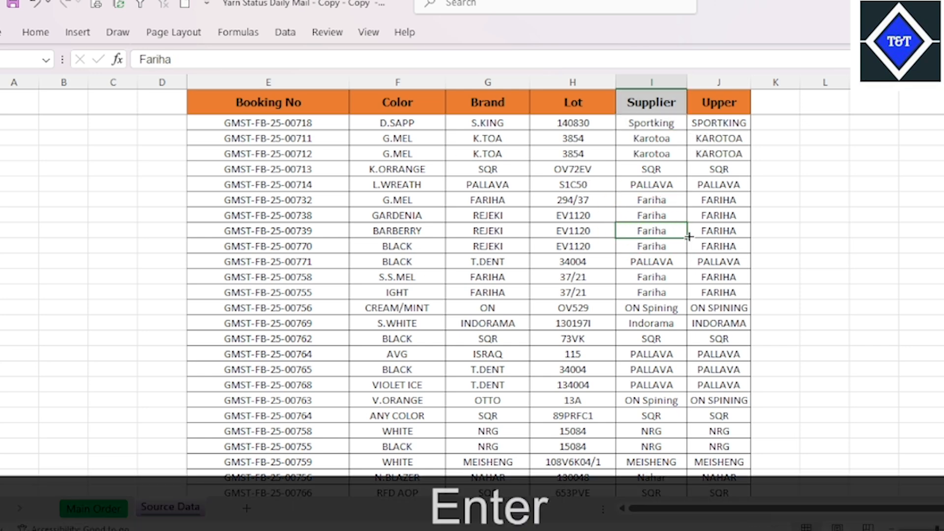
{"action": "left_click", "coordinate": [715, 216]}
{"action": "left_click", "coordinate": [100, 507]}
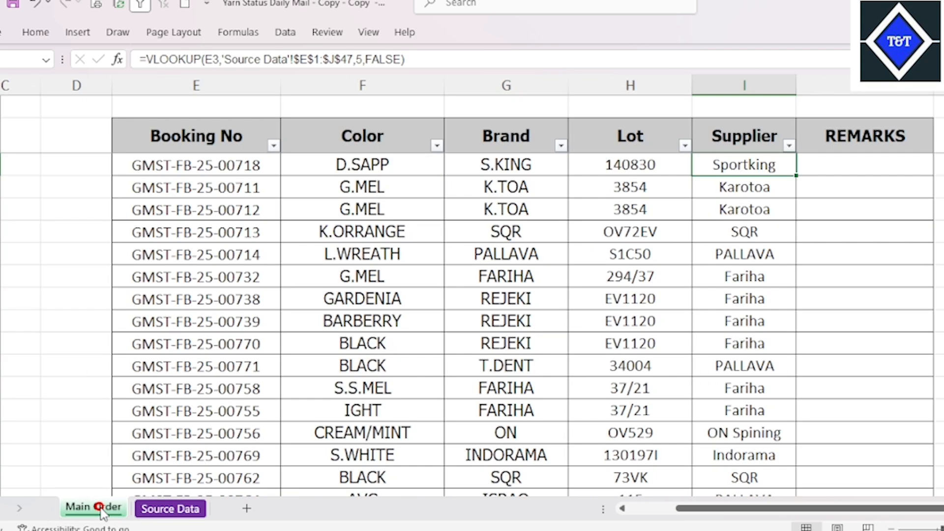
{"action": "left_click", "coordinate": [619, 279]}
{"action": "left_click_drag", "start_coordinate": [615, 287], "coordinate": [614, 299]}
{"action": "left_click", "coordinate": [623, 247]}
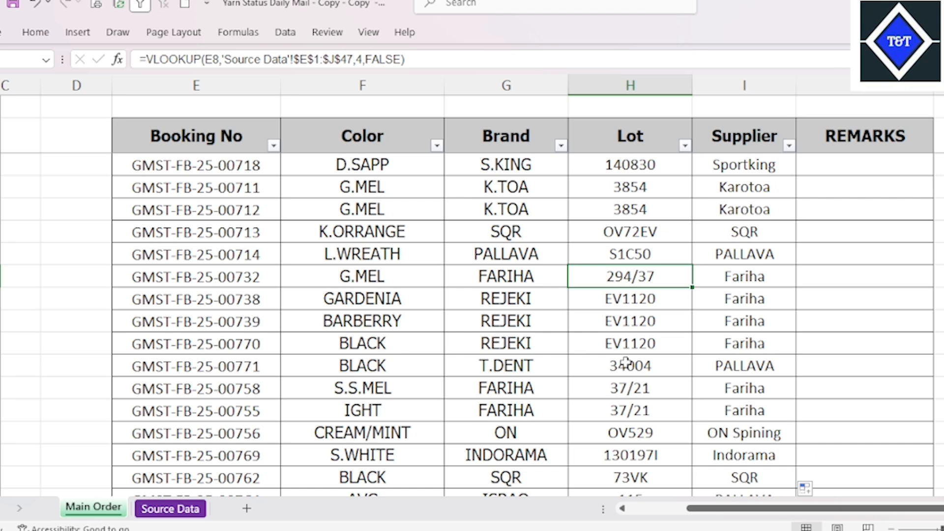
{"action": "left_click", "coordinate": [620, 294]}
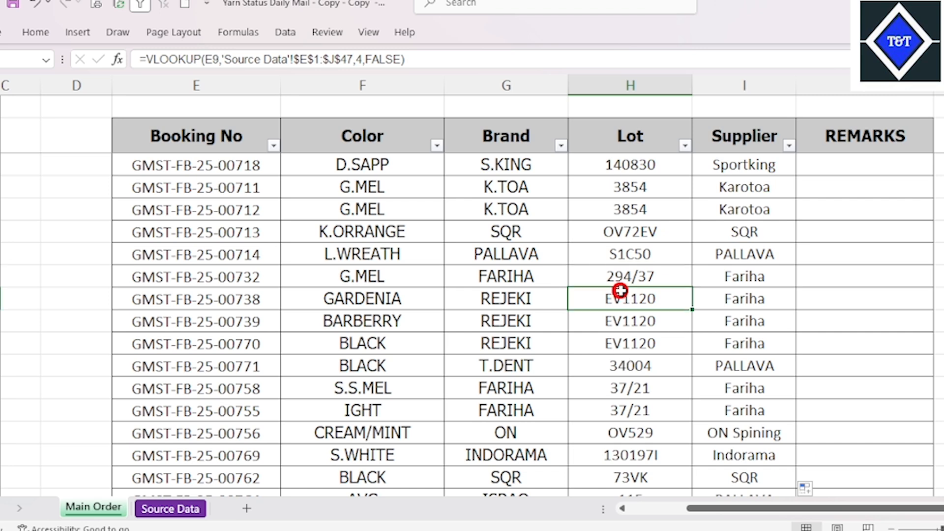